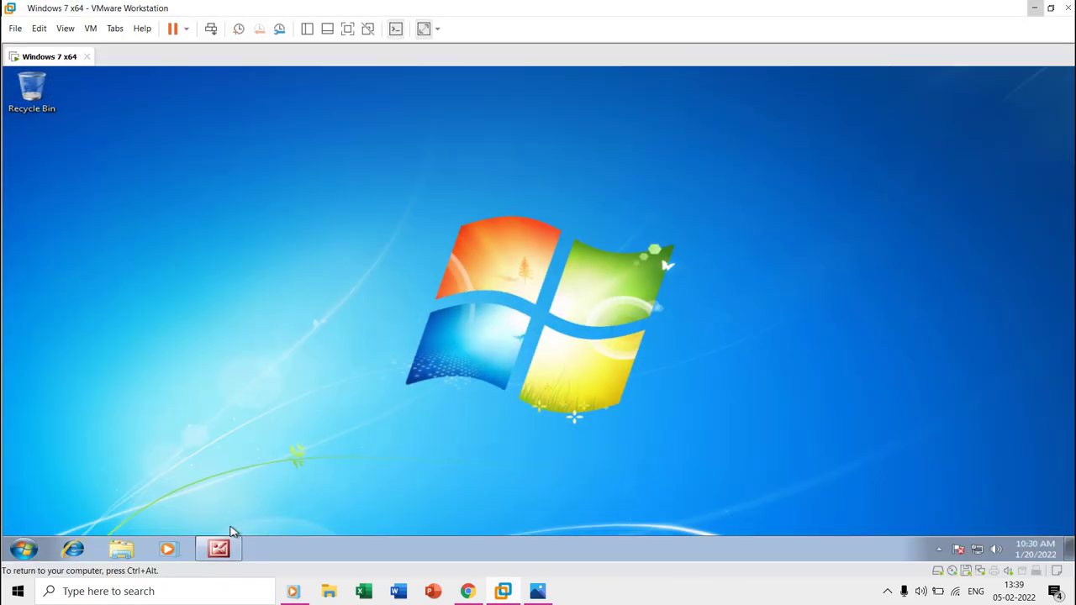
# Step: Close Picture Manager and relaunch it from Start > Microsoft Office > Microsoft Office Tools
pyautogui.click(225, 547)
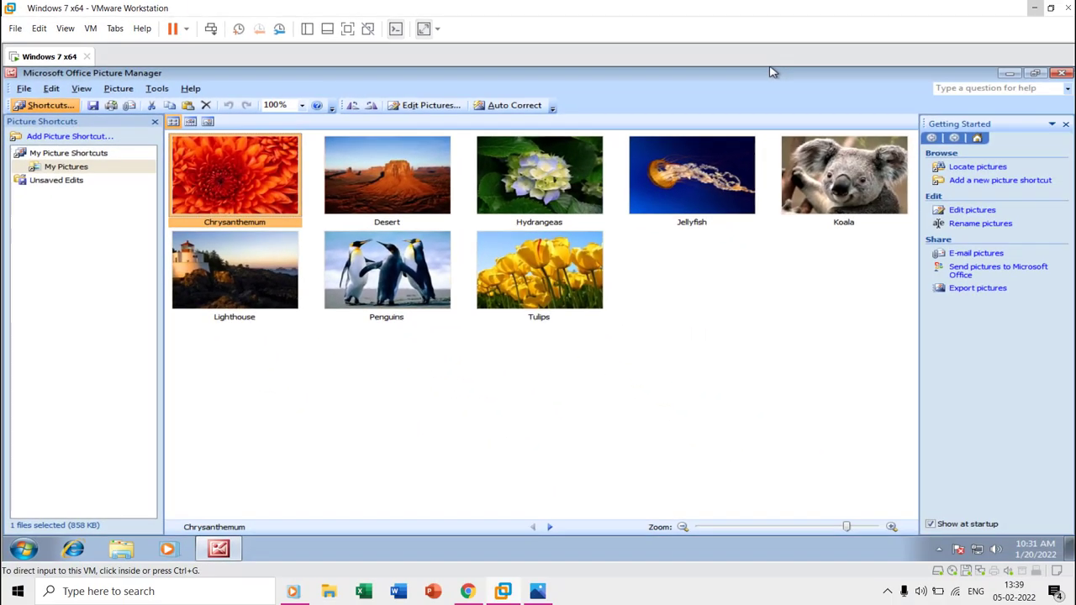
pyautogui.click(1070, 77)
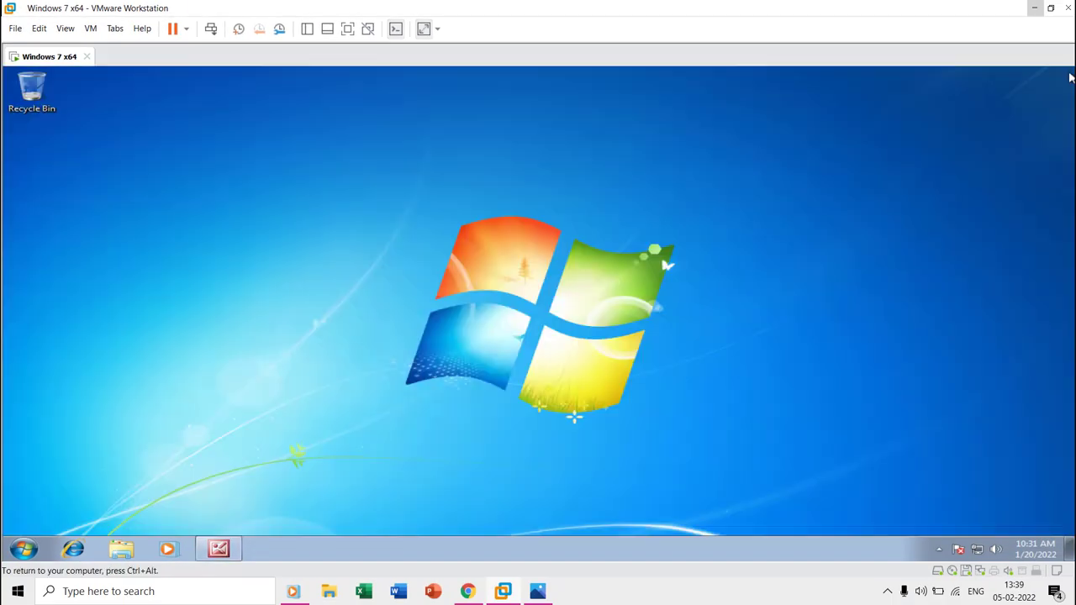
pyautogui.click(24, 546)
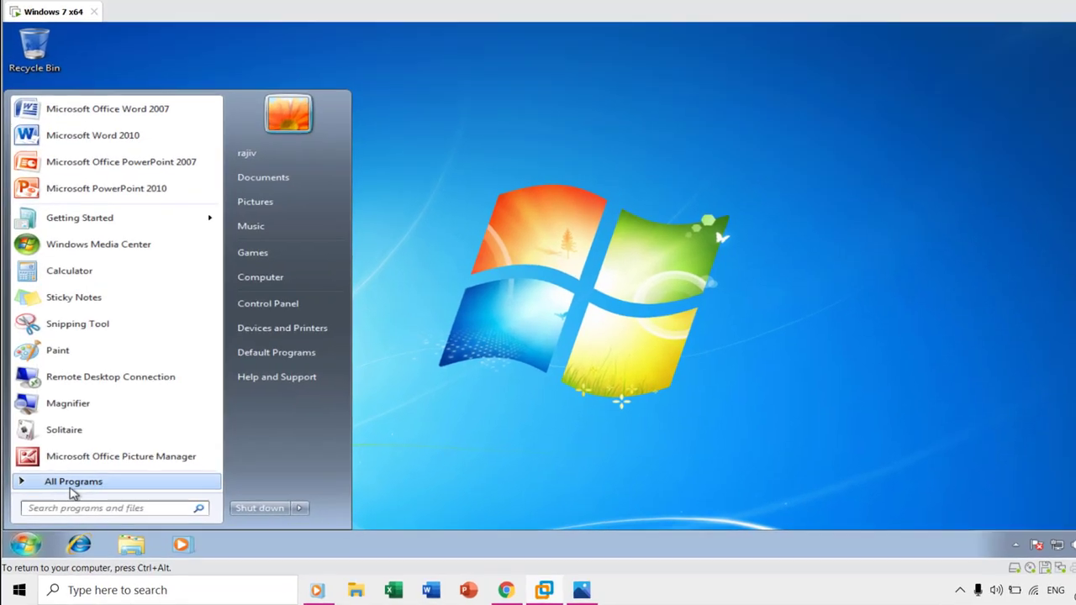
pyautogui.click(52, 493)
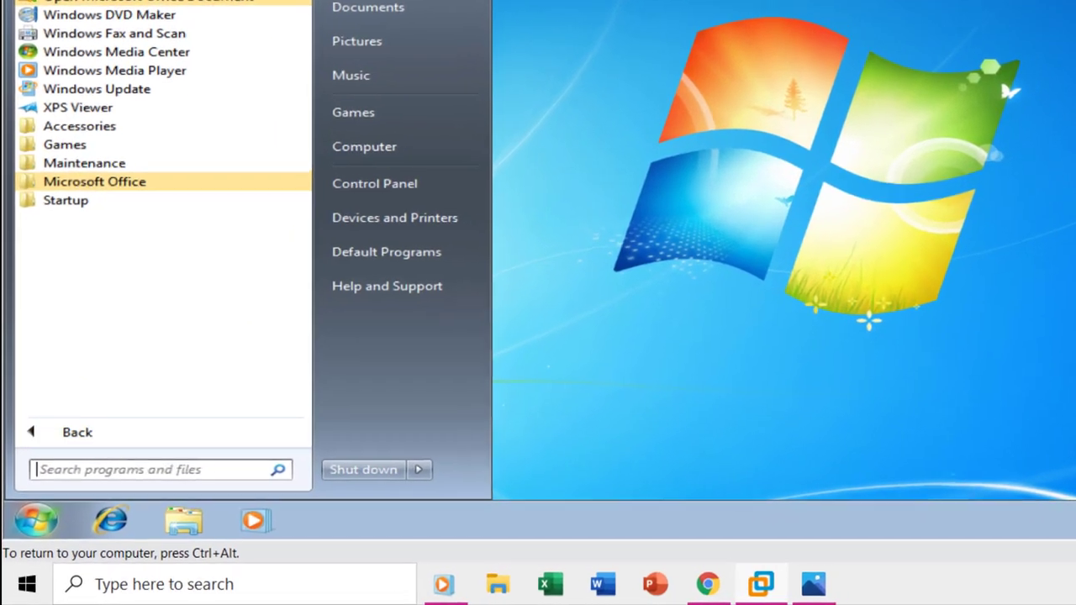
pyautogui.click(143, 182)
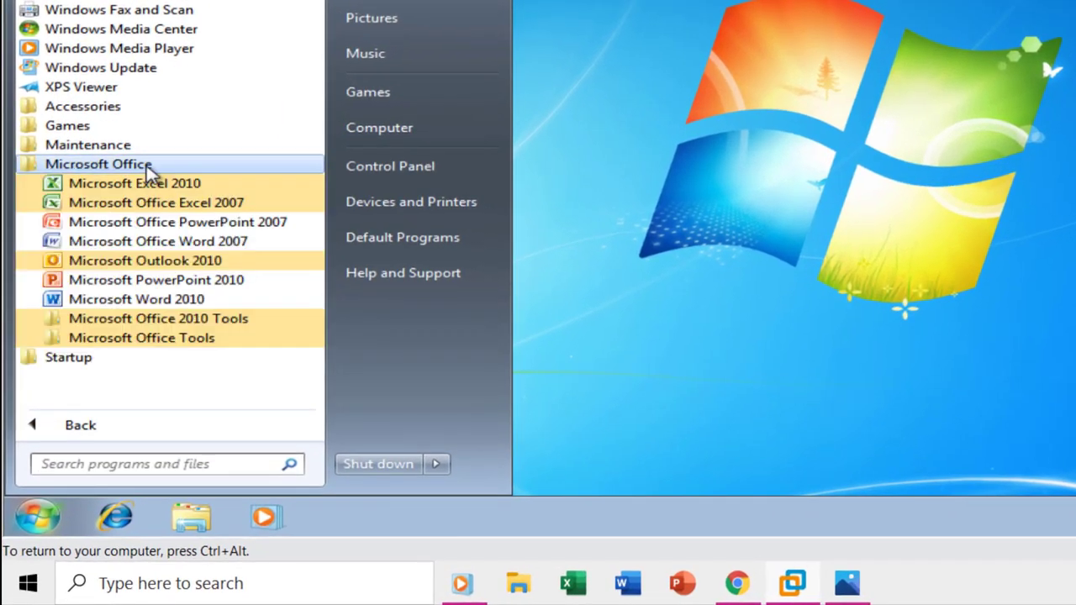
pyautogui.click(148, 342)
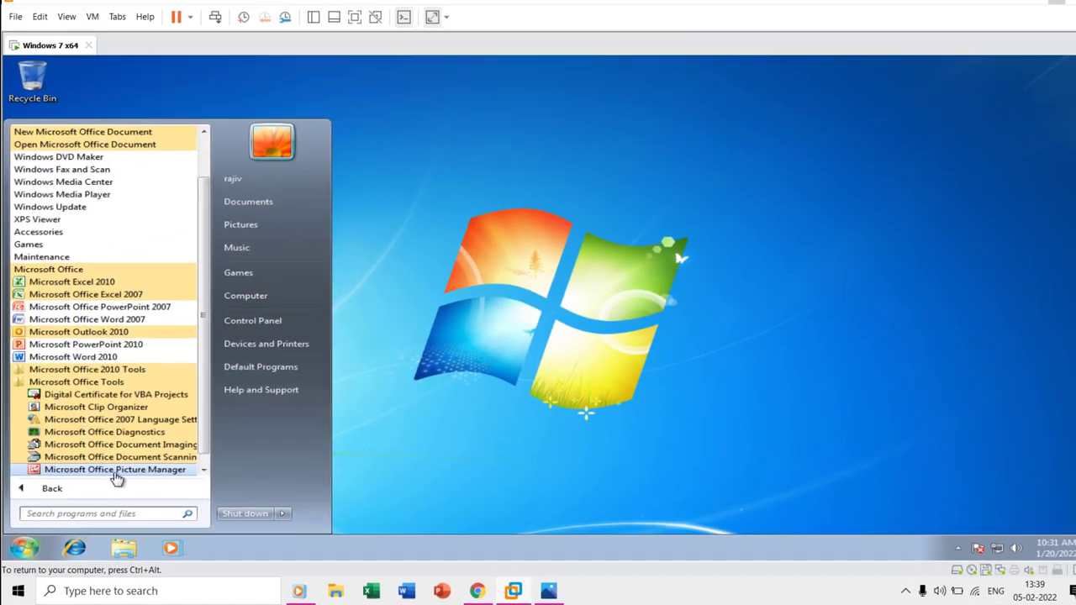
pyautogui.click(113, 476)
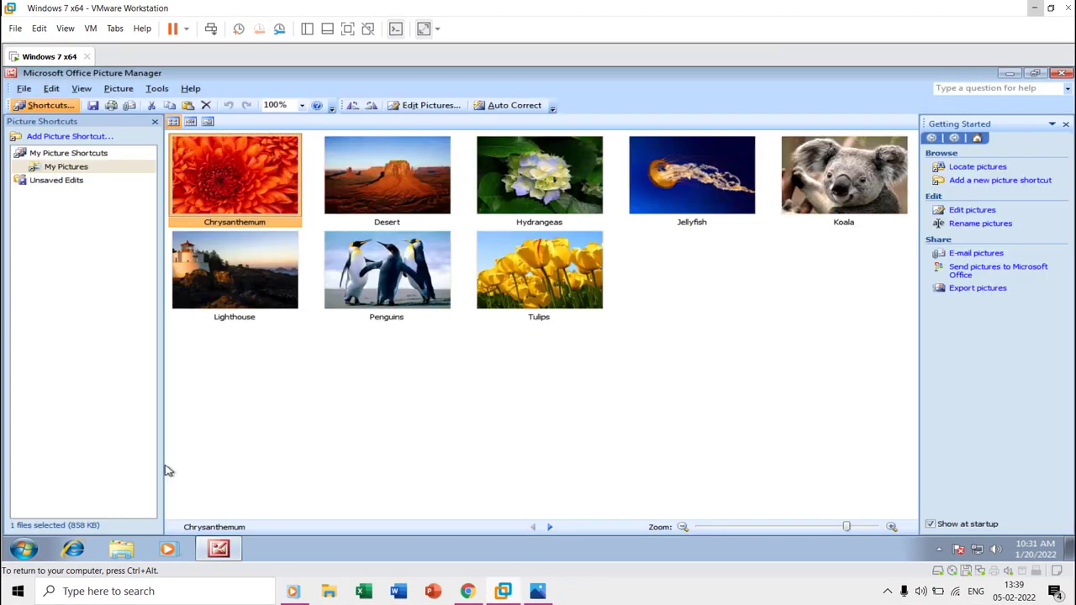
pyautogui.click(17, 591)
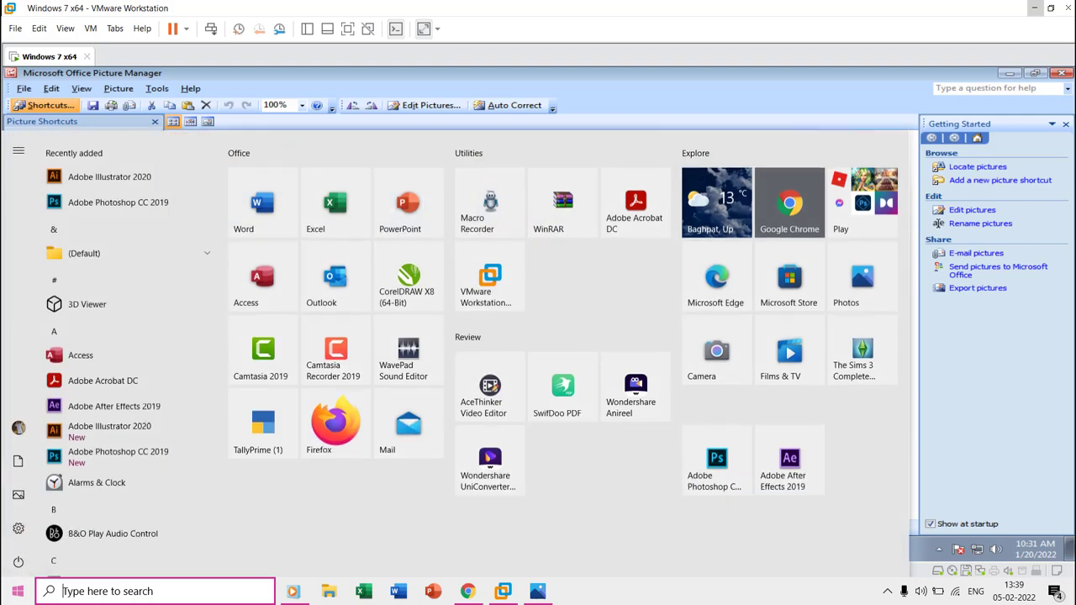
pyautogui.scroll(-3, 860, 322)
pyautogui.scroll(-5, 860, 322)
pyautogui.scroll(-5, 860, 322)
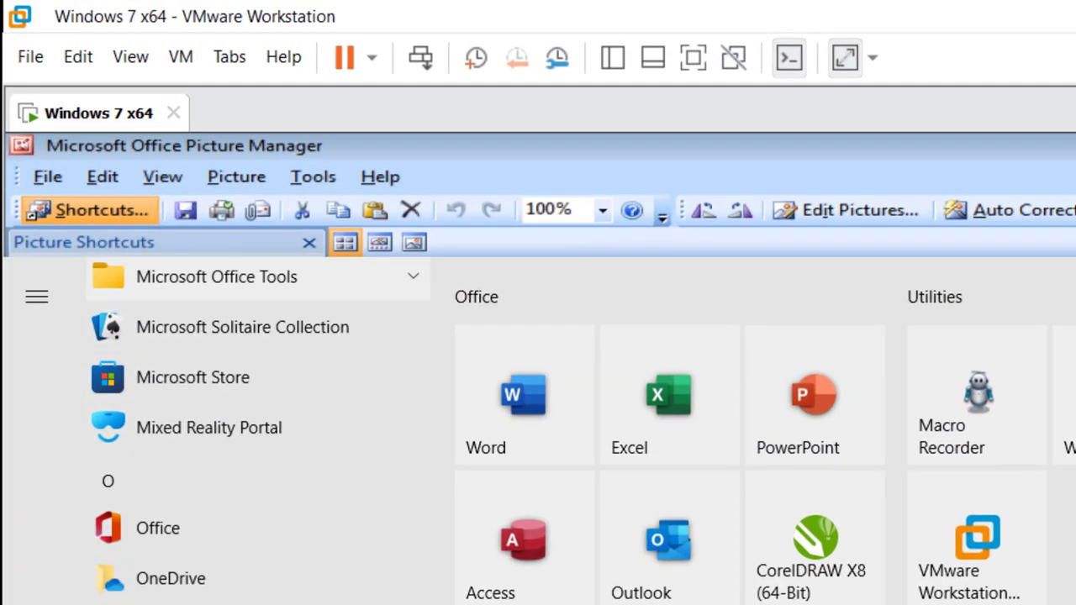
pyautogui.click(210, 277)
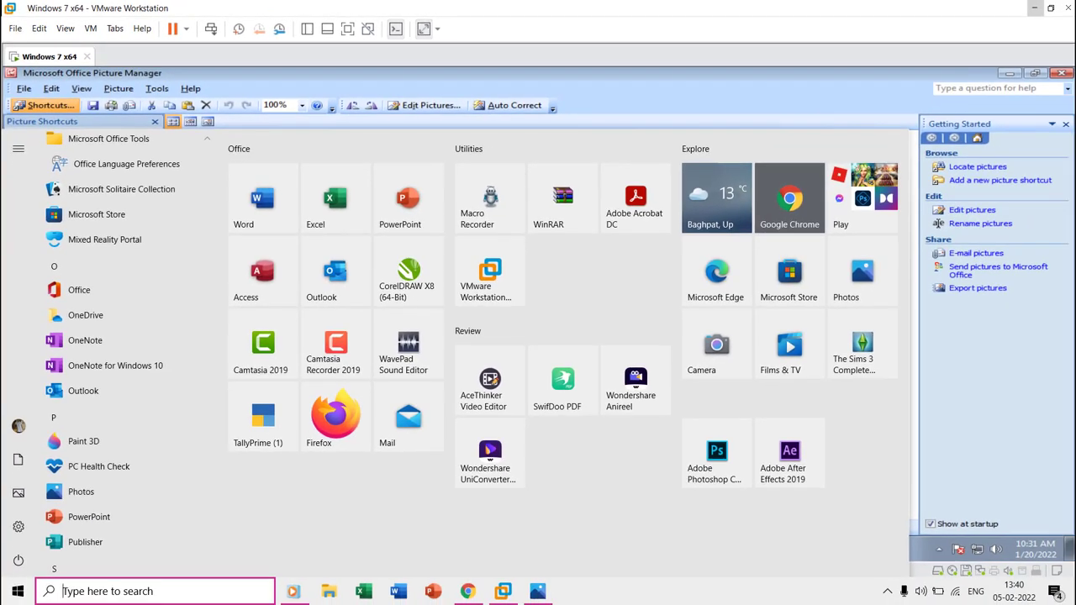
pyautogui.press('Escape')
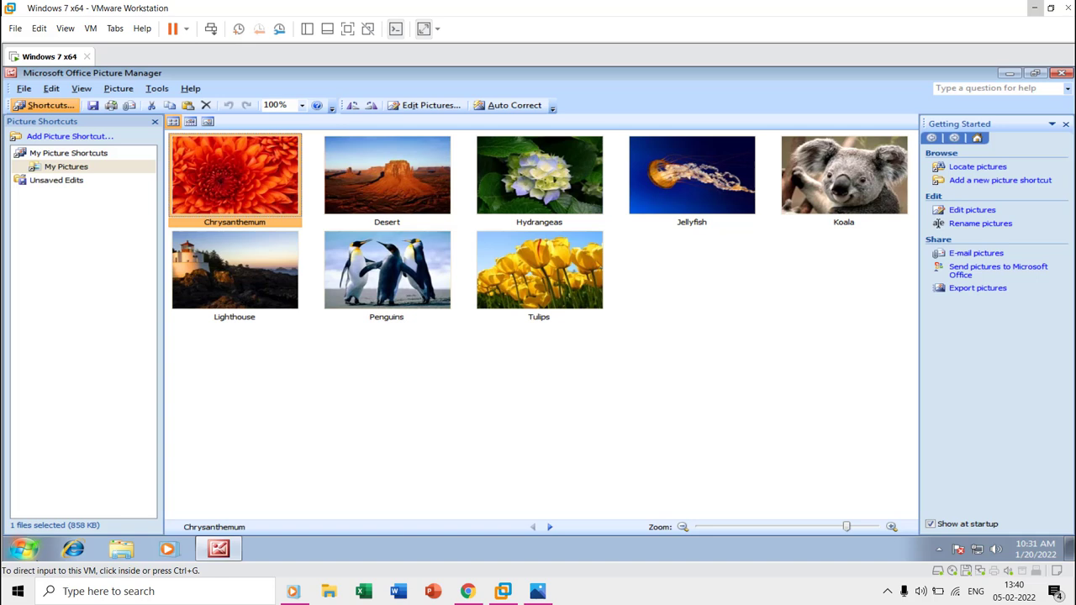
# Step: Open the Edit Pictures task pane for the Chrysanthemum photo inside the VM
pyautogui.click(222, 170)
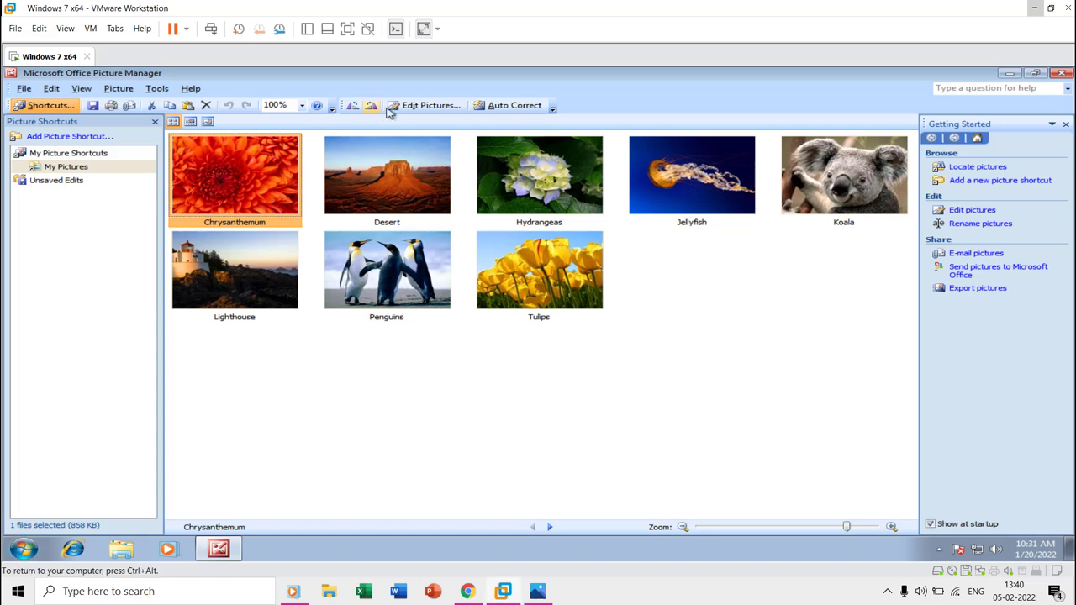
pyautogui.click(451, 108)
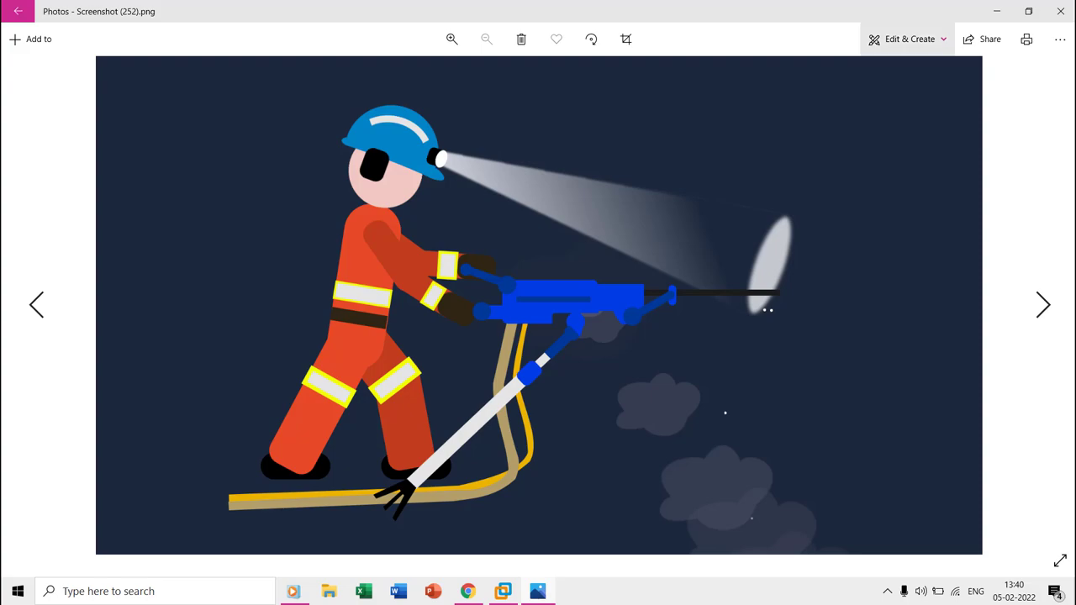
# Step: Preview the miner drawing in Photos' Crop & rotate editor, then close Photos
pyautogui.click(908, 38)
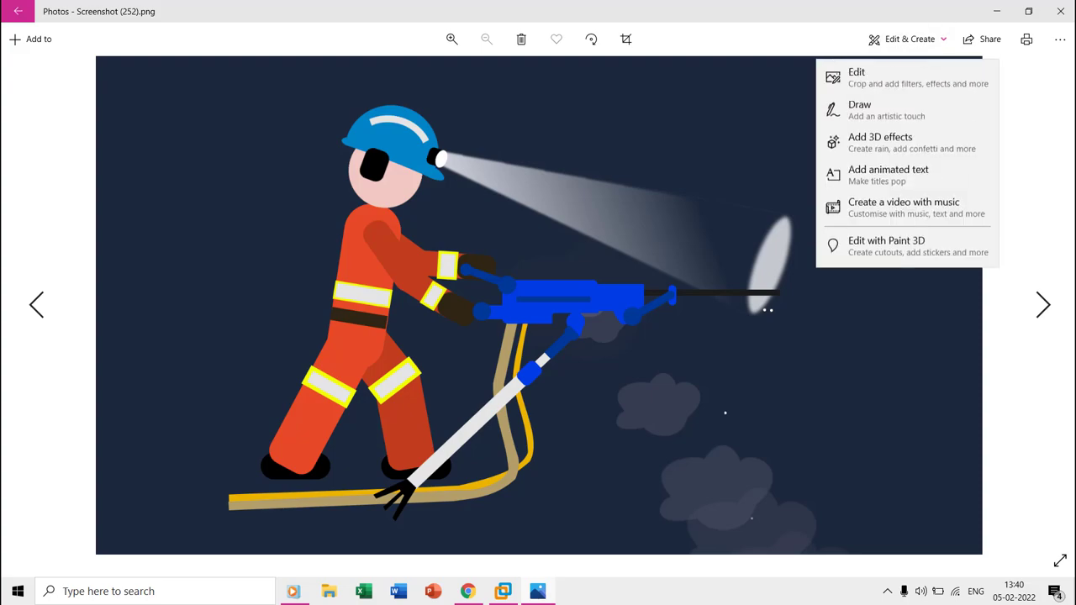
pyautogui.click(908, 81)
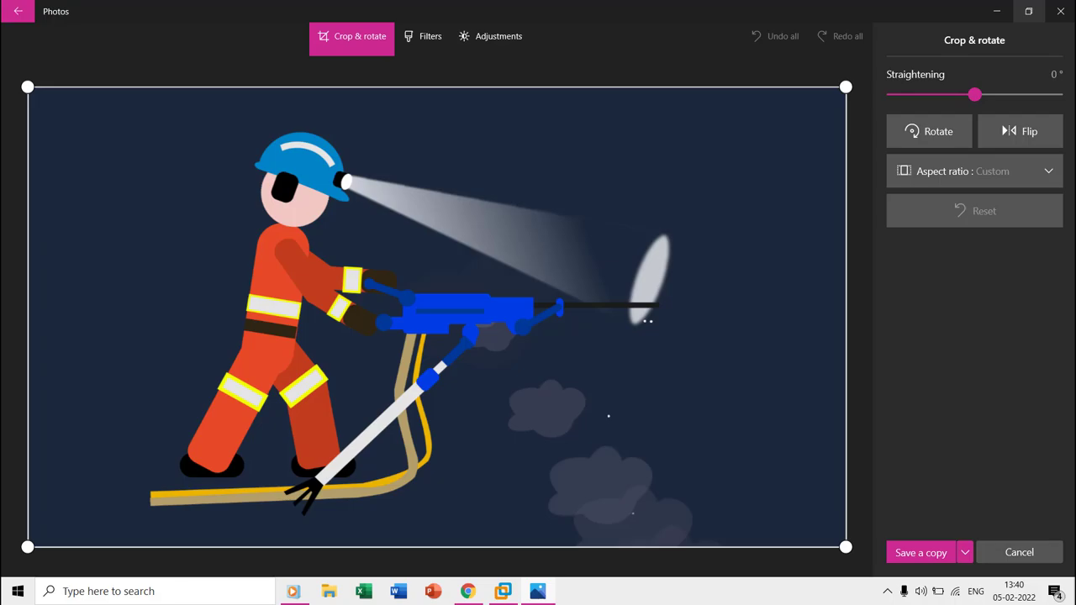
pyautogui.click(1060, 11)
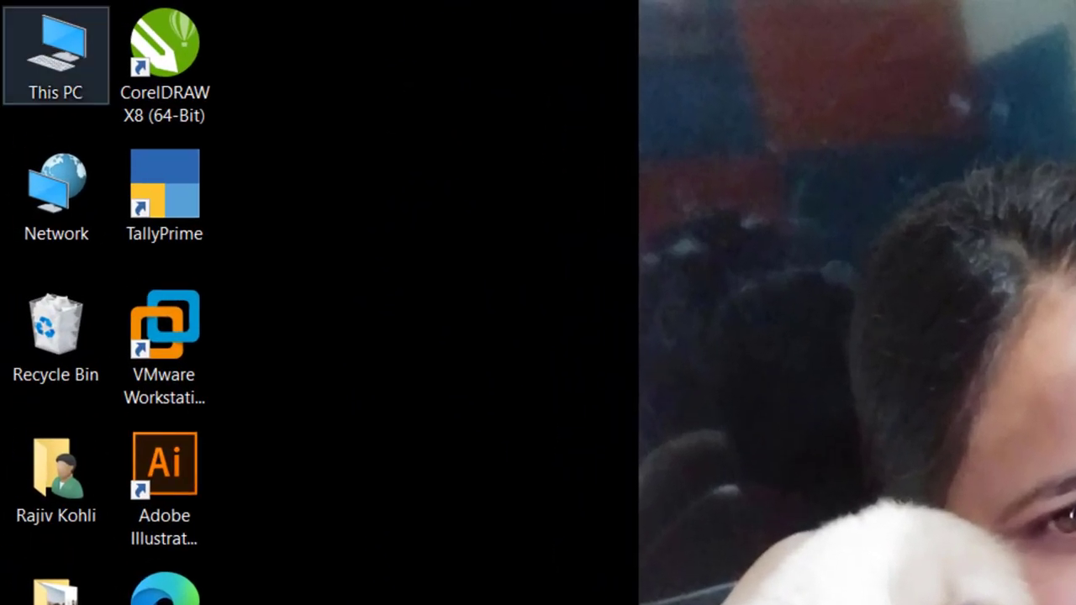
pyautogui.rightClick(24, 35)
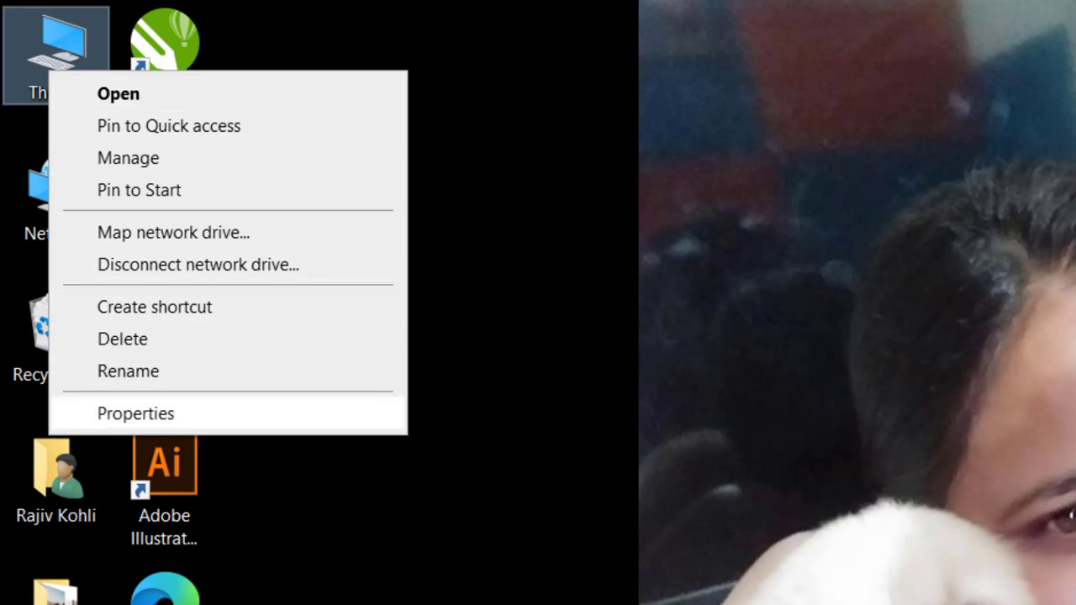
pyautogui.click(136, 414)
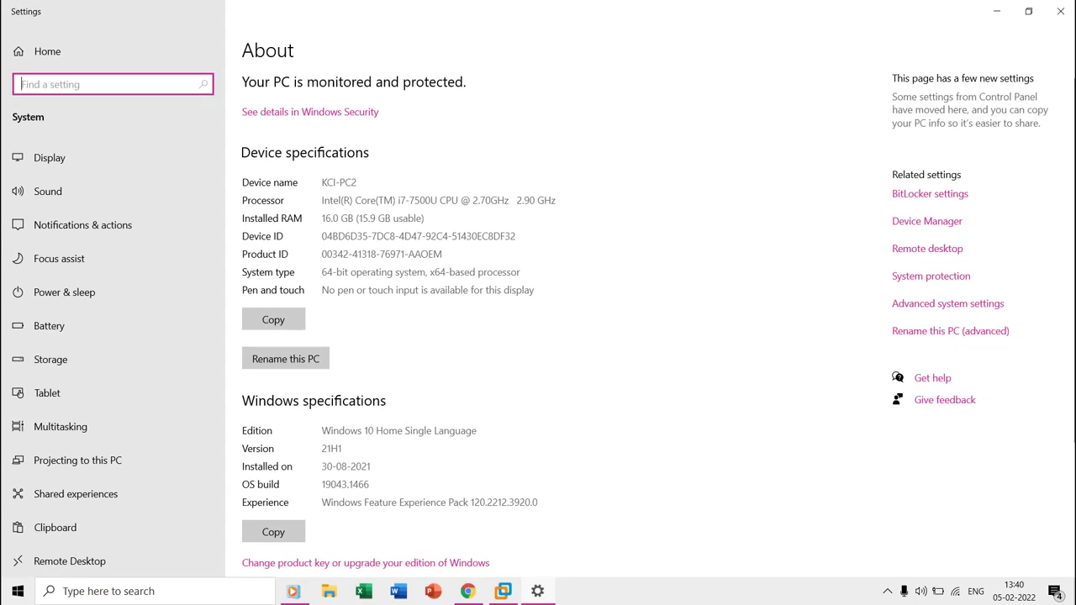
pyautogui.click(1060, 11)
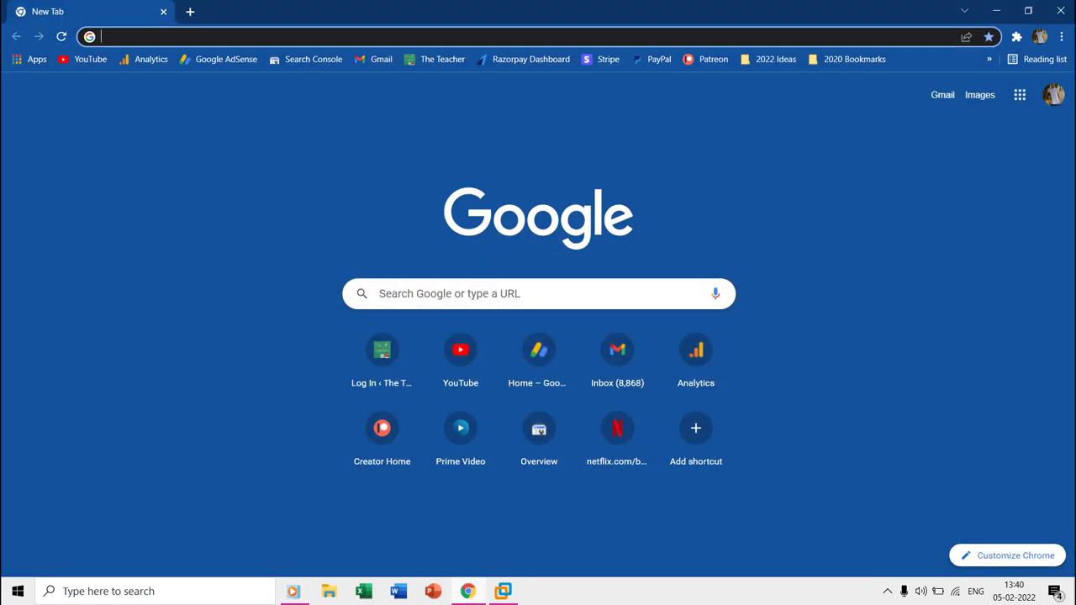
# Step: Find the SharePoint Designer 2010 download page and expand its System Requirements and Instructions
pyautogui.write('dow')
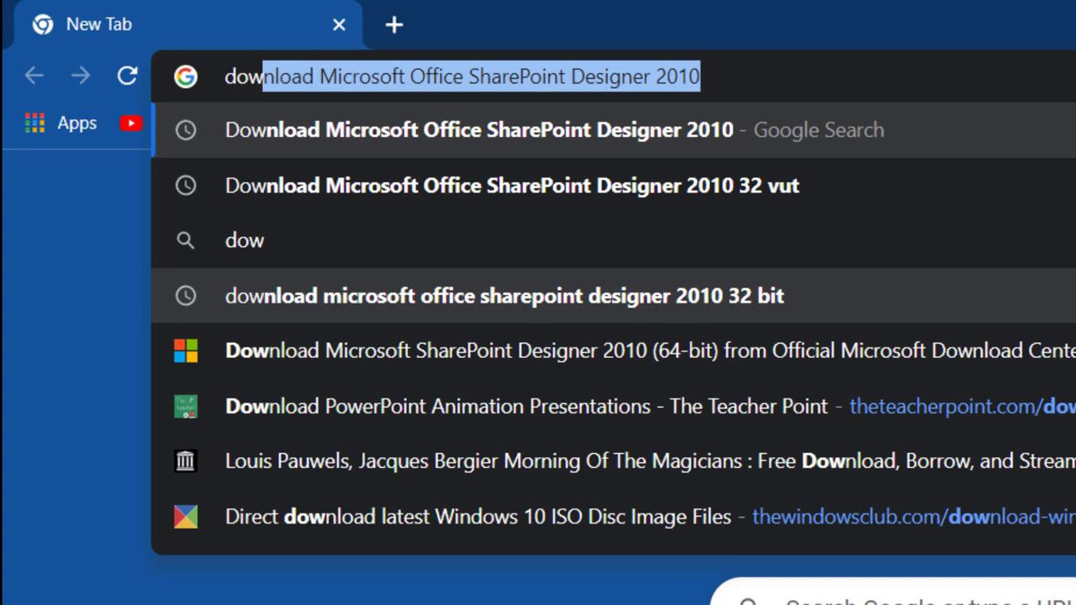
pyautogui.press('Return')
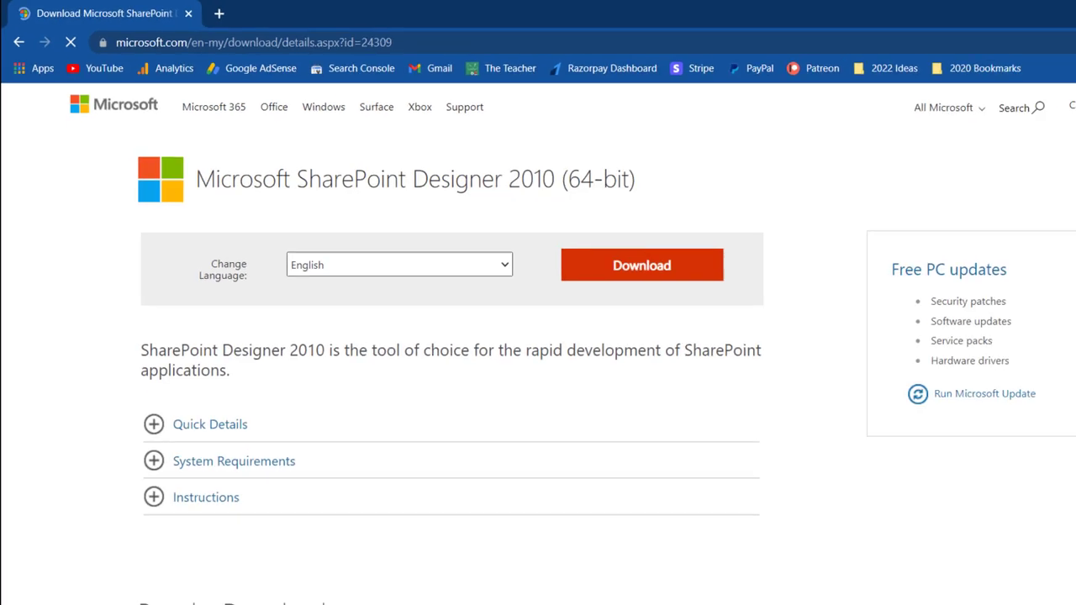
pyautogui.scroll(-3, 202, 236)
pyautogui.click(205, 262)
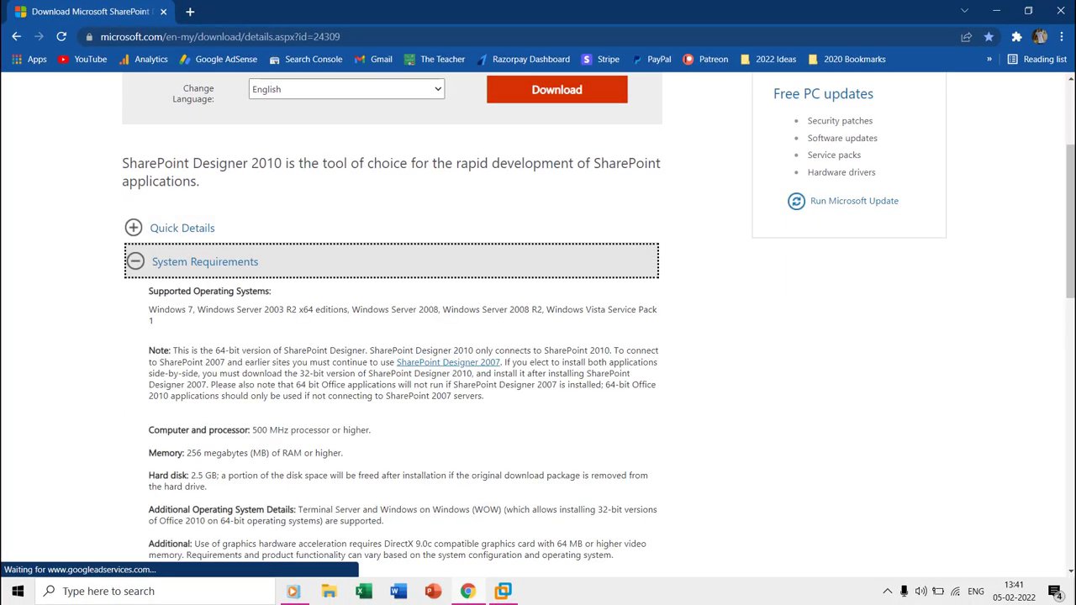
pyautogui.press('Return')
pyautogui.press('Tab')
pyautogui.press('Return')
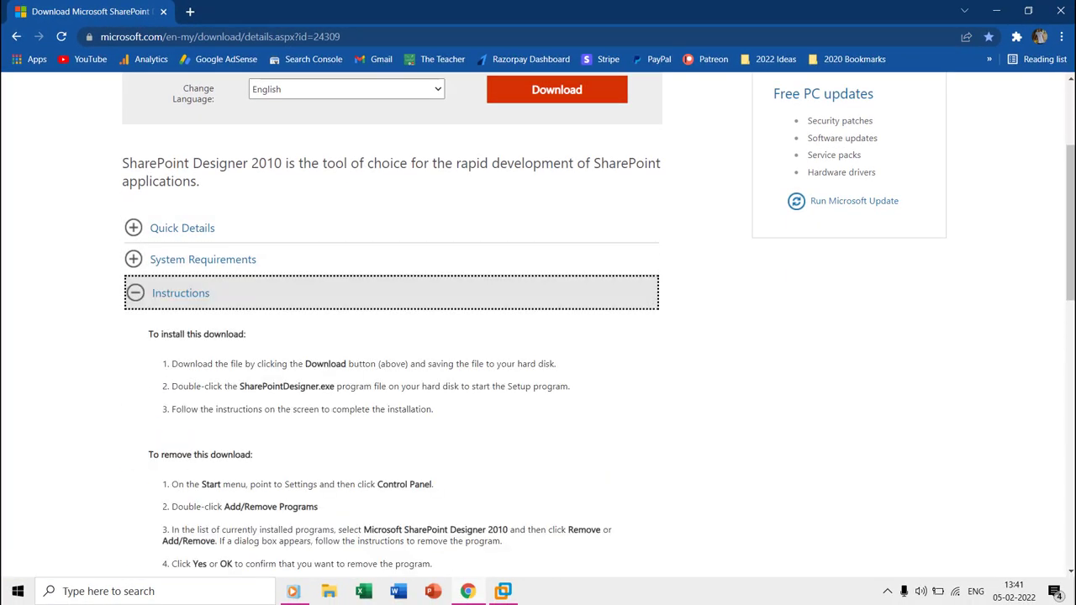
pyautogui.press('Return')
pyautogui.scroll(2, 557, 229)
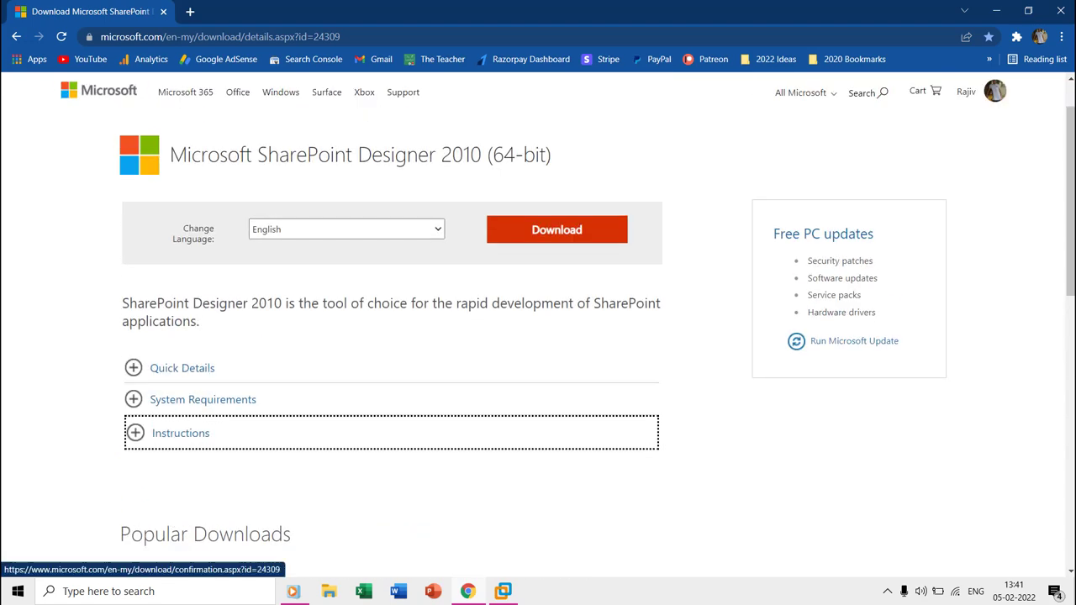
# Step: Download SharePointDesigner.exe using the Download button and the 'Click here' link
pyautogui.click(557, 229)
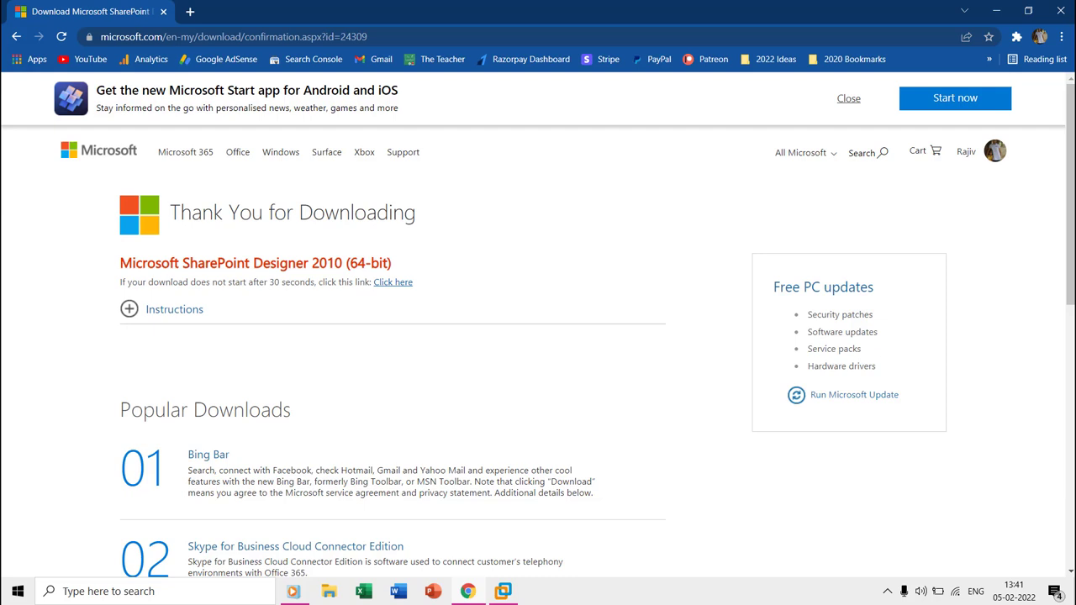
pyautogui.click(394, 281)
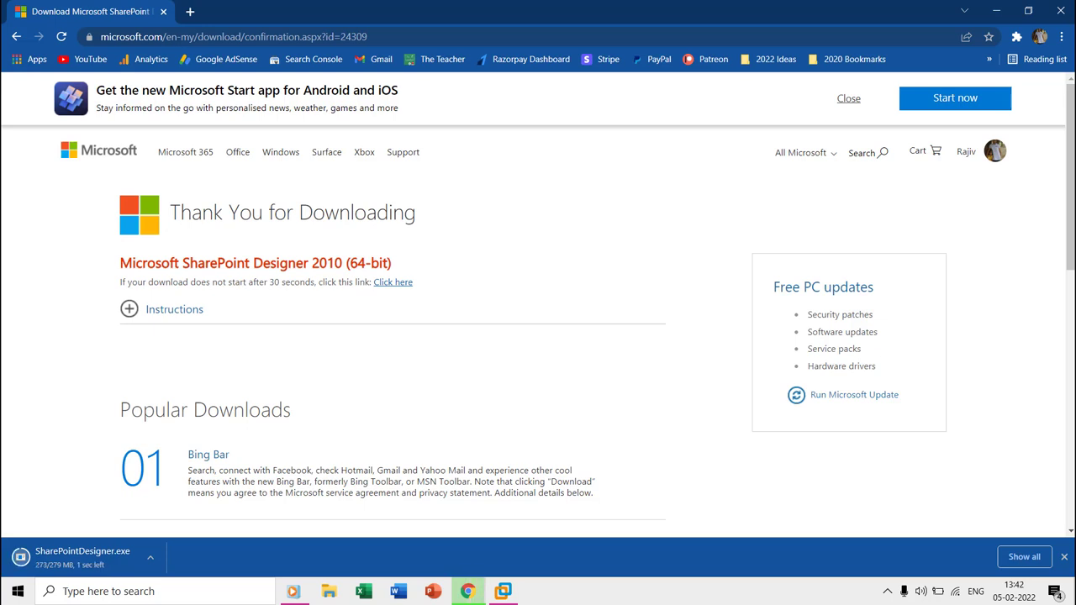
# Step: Show the downloaded SharePointDesigner.exe in its folder from Chrome's download bar
pyautogui.click(149, 557)
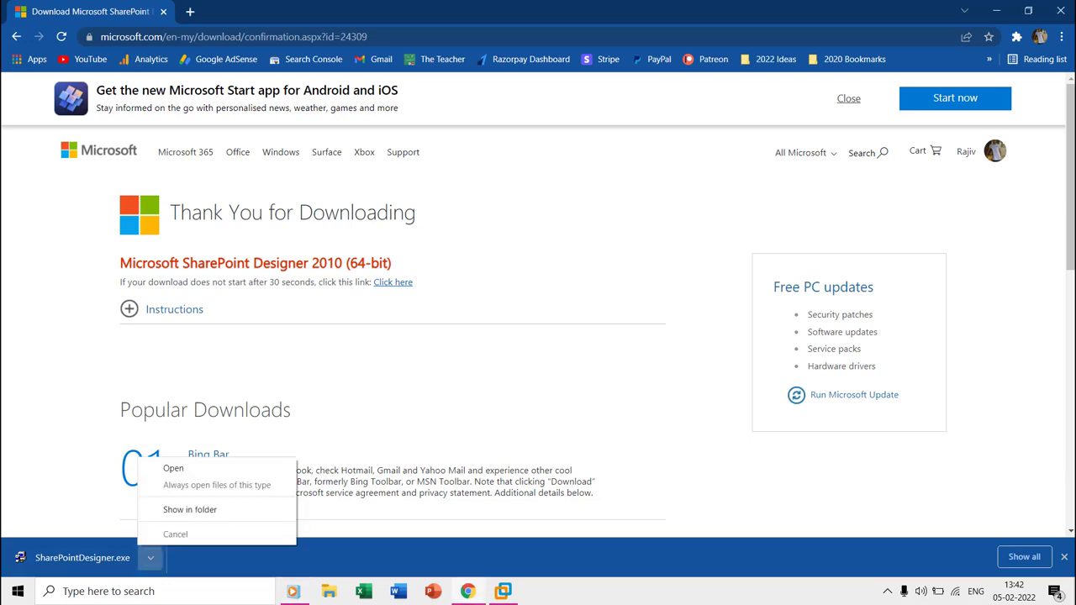
pyautogui.click(189, 510)
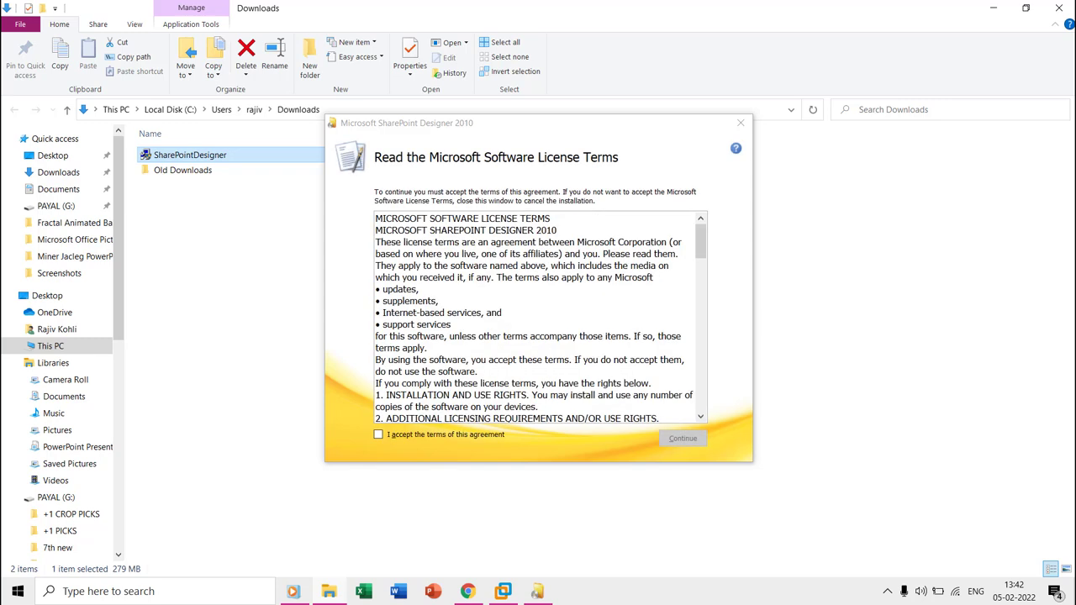
# Step: Accept the license terms and choose Customize to view the Microsoft Office feature options
pyautogui.click(379, 434)
pyautogui.click(683, 438)
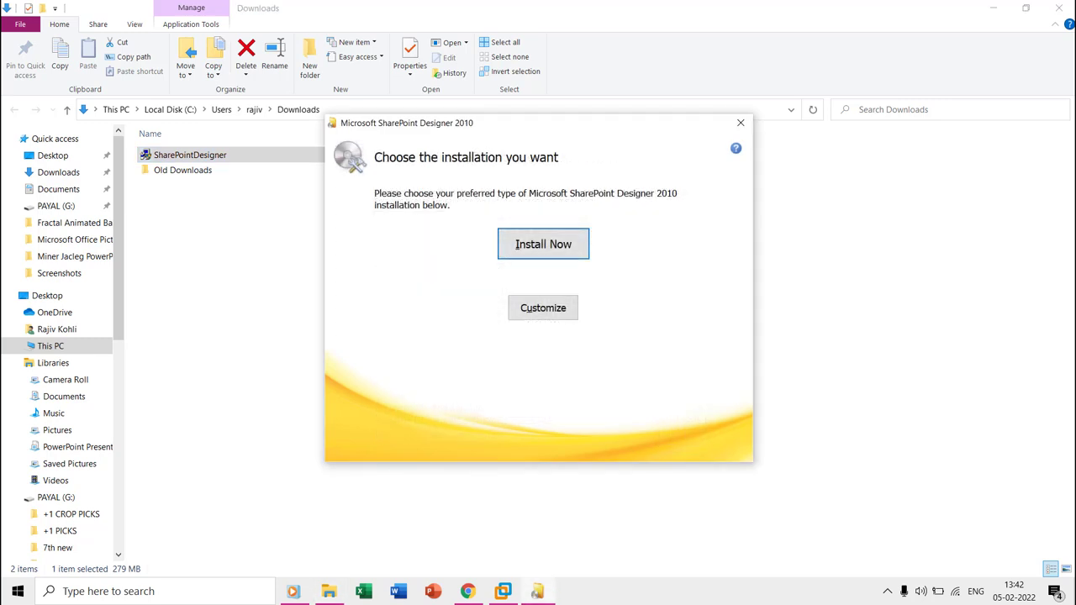
pyautogui.click(543, 308)
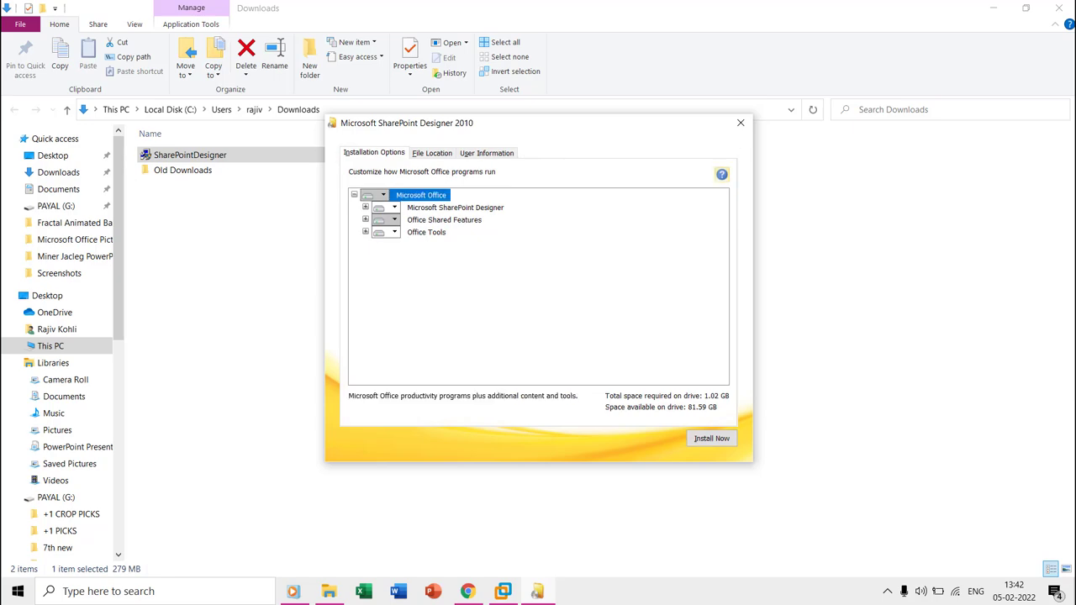
pyautogui.click(384, 194)
pyautogui.click(411, 223)
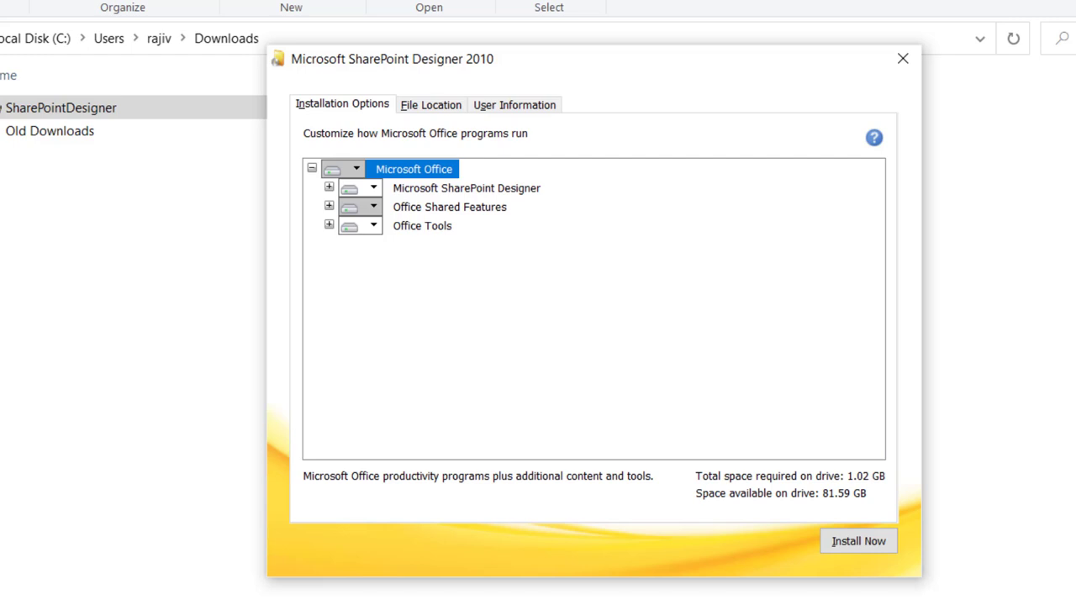
# Step: Set Microsoft SharePoint Designer and Office Shared Features to Not Available
pyautogui.press('Down')
pyautogui.press('space')
pyautogui.press('Down')
pyautogui.press('Down')
pyautogui.press('Down')
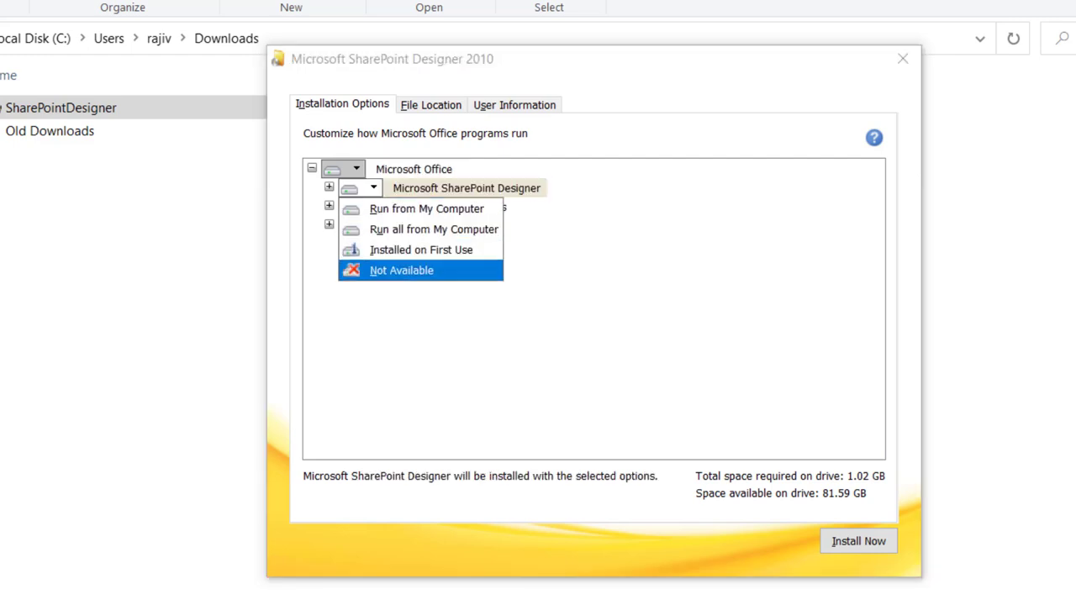
pyautogui.press('Return')
pyautogui.press('Down')
pyautogui.press('space')
# Step: Expand Office Tools and exclude Actions Plugins, Equation Editor and Hosted Webs
pyautogui.press('Down')
pyautogui.press('Down')
pyautogui.press('Down')
pyautogui.press('Return')
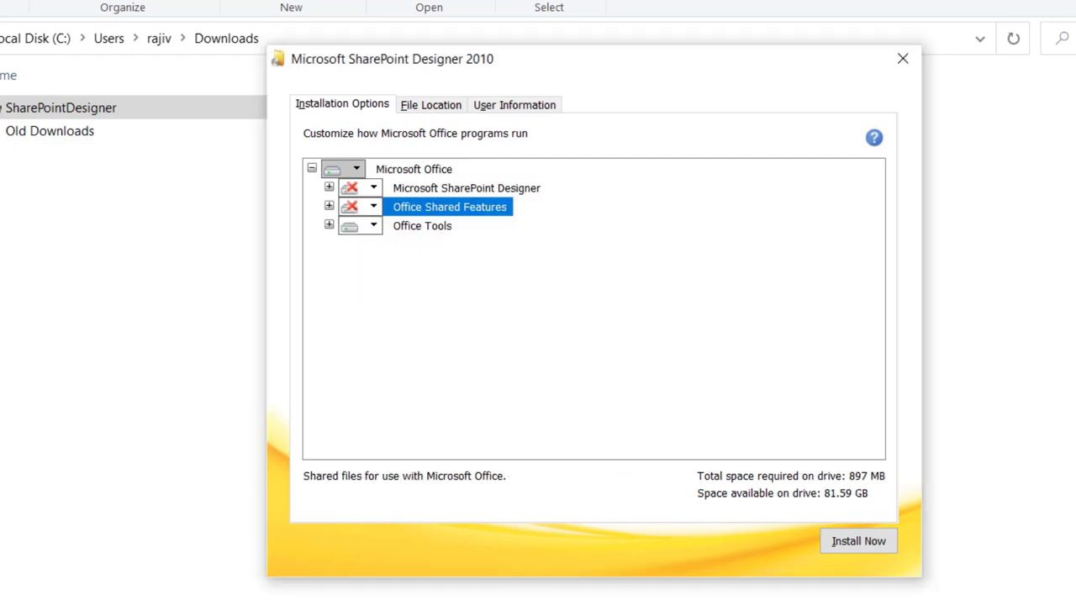
pyautogui.click(329, 224)
pyautogui.press('Down')
pyautogui.press('Down')
pyautogui.press('space')
pyautogui.press('Down')
pyautogui.press('Down')
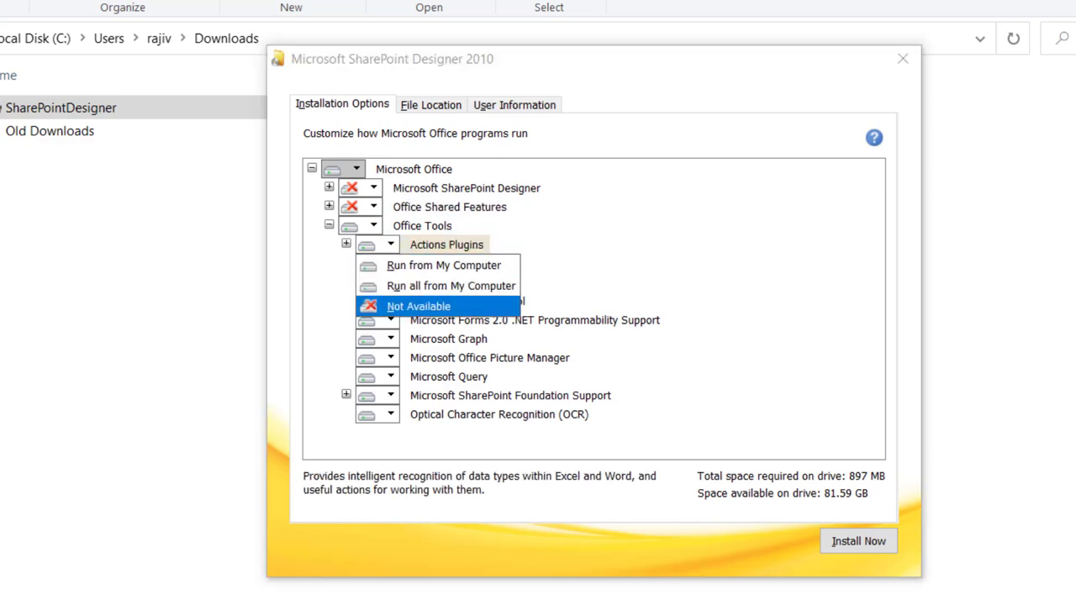
pyautogui.press('Return')
pyautogui.press('Down')
pyautogui.press('space')
pyautogui.press('Down')
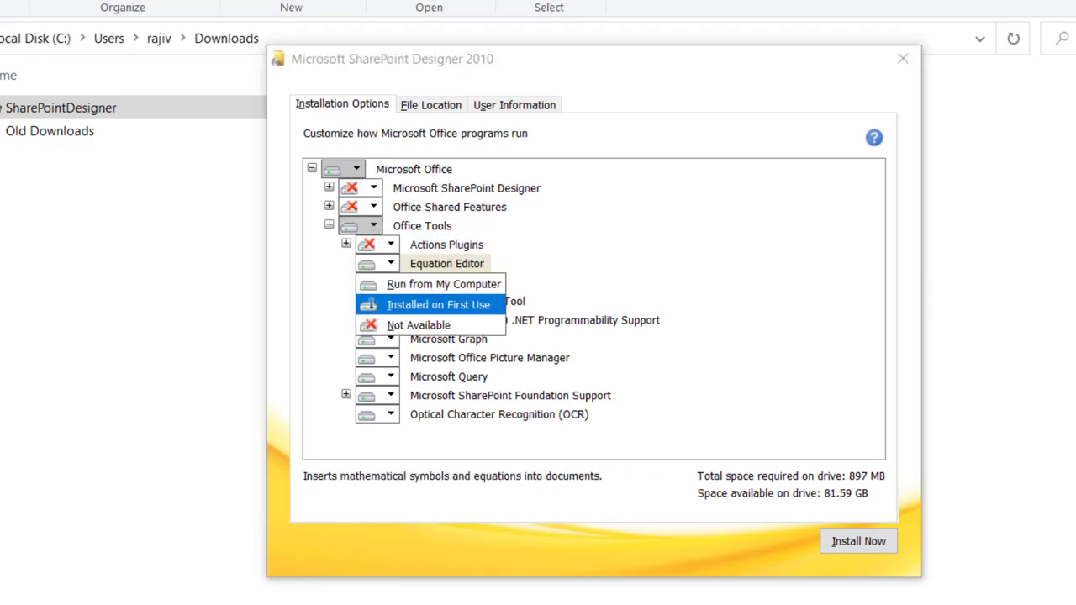
pyautogui.press('Down')
pyautogui.press('Return')
# Step: Exclude Language Settings Tool, Microsoft Forms 2.0 support and Microsoft Graph
pyautogui.press('Down')
pyautogui.press('space')
pyautogui.press('Down')
pyautogui.press('Down')
pyautogui.press('Return')
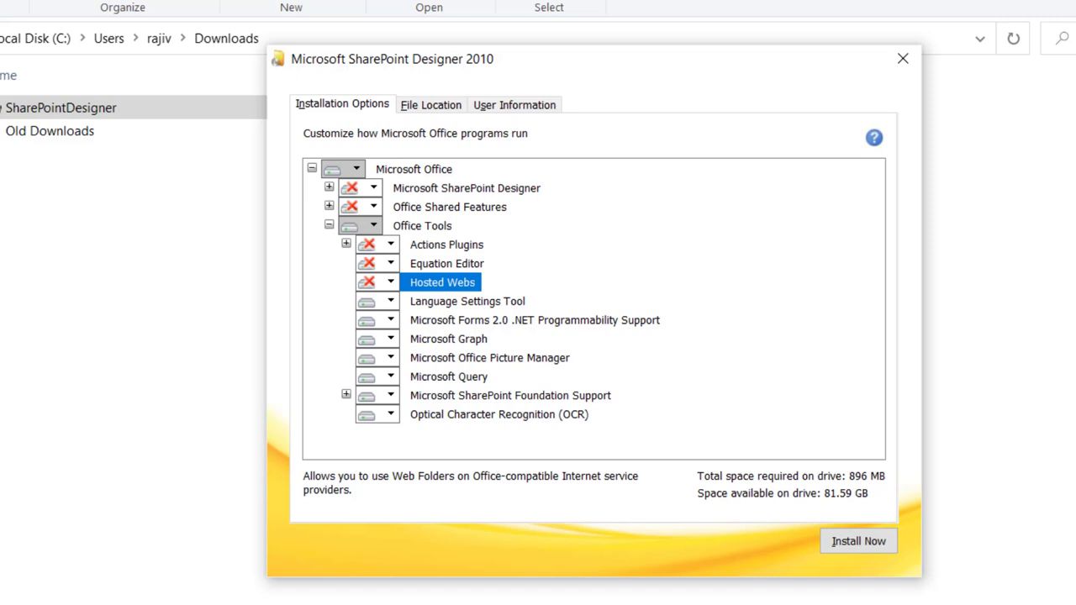
pyautogui.press('Down')
pyautogui.press('space')
pyautogui.press('Down')
pyautogui.press('Down')
pyautogui.press('Return')
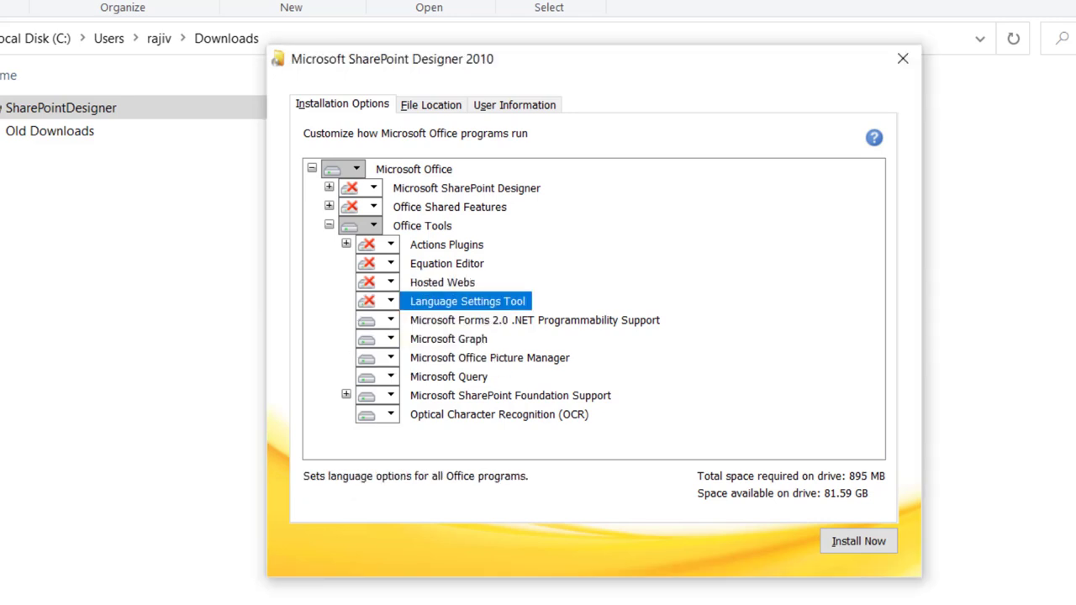
pyautogui.press('Down')
pyautogui.press('space')
pyautogui.press('Down')
pyautogui.press('Down')
pyautogui.press('Return')
pyautogui.press('Down')
pyautogui.press('space')
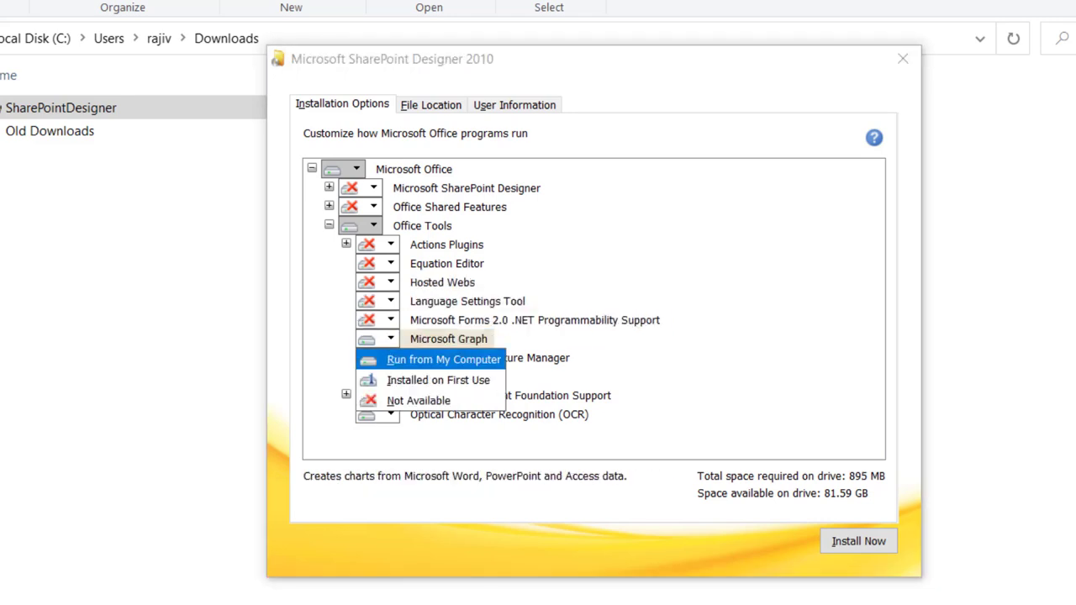
# Step: Keep Microsoft Office Picture Manager set to install
pyautogui.press('Down')
pyautogui.press('Down')
pyautogui.press('Return')
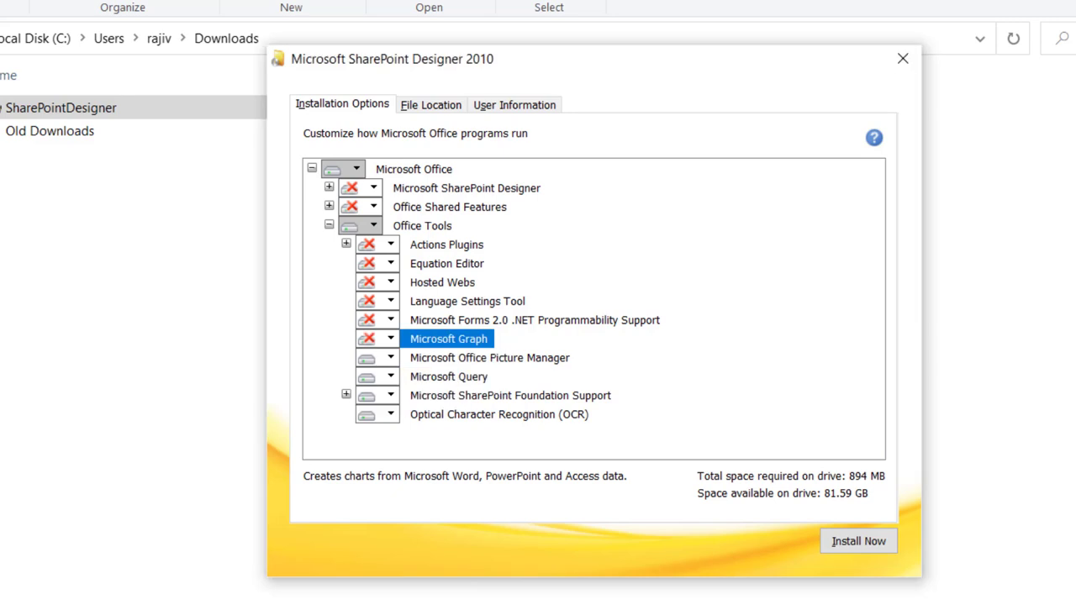
pyautogui.press('Down')
pyautogui.press('space')
pyautogui.press('Down')
pyautogui.press('Return')
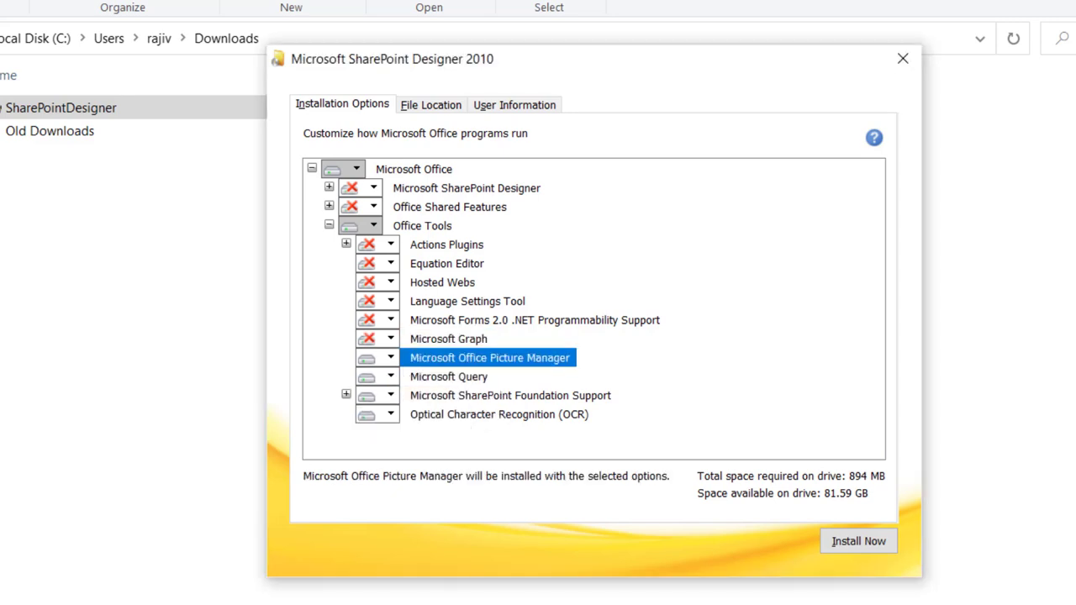
# Step: Exclude Microsoft Query, SharePoint Foundation Support and OCR, then Install Now
pyautogui.press('Down')
pyautogui.press('space')
pyautogui.press('Down')
pyautogui.press('Down')
pyautogui.press('Return')
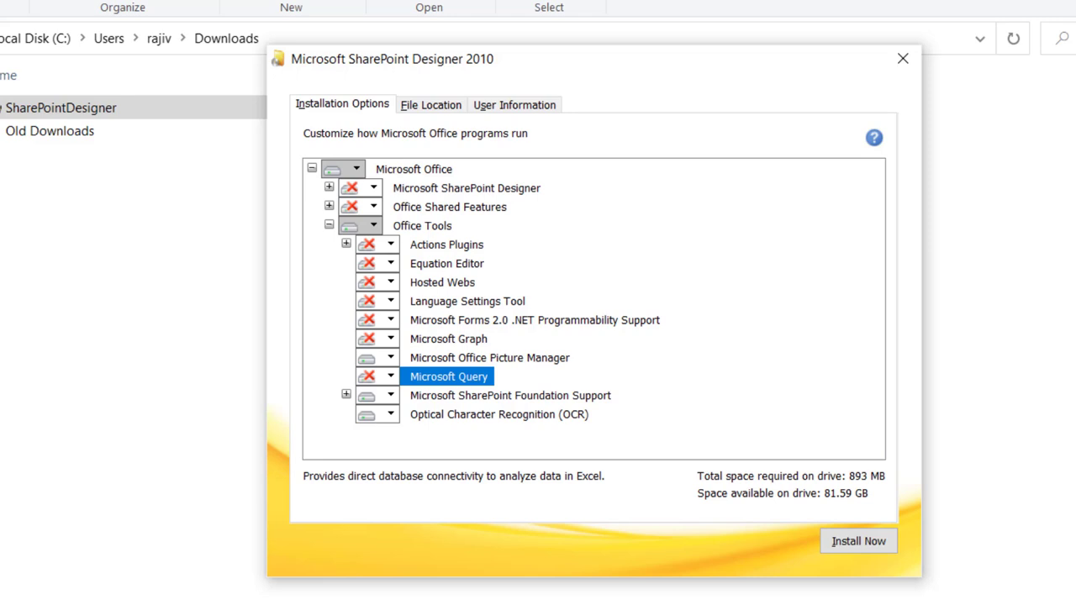
pyautogui.press('Down')
pyautogui.press('space')
pyautogui.press('Down')
pyautogui.press('Down')
pyautogui.press('Return')
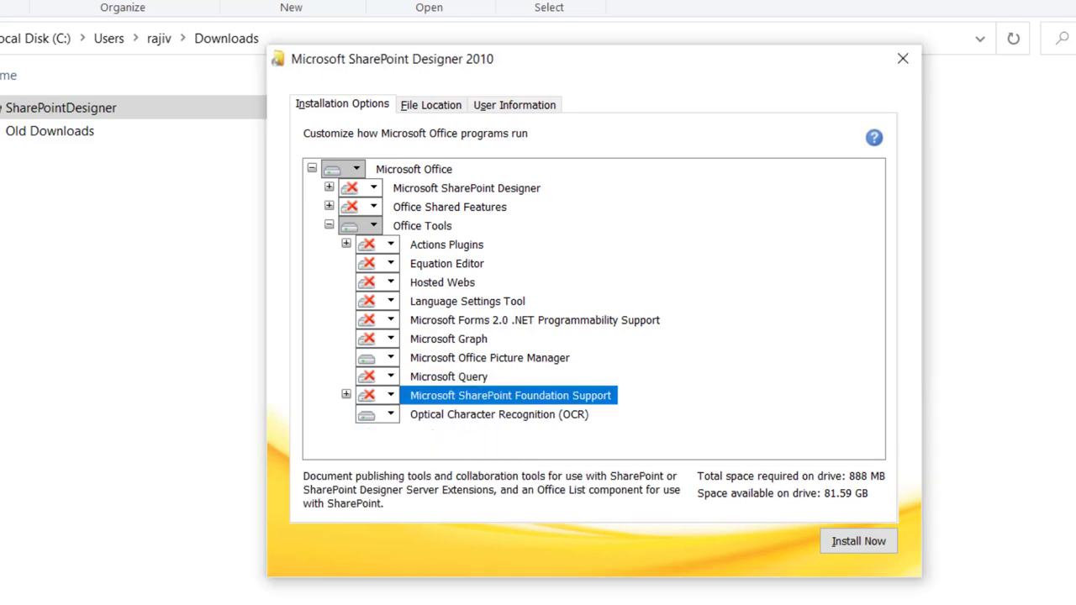
pyautogui.press('Down')
pyautogui.press('space')
pyautogui.press('Down')
pyautogui.press('Down')
pyautogui.press('Return')
pyautogui.hotkey('alt', 'i')
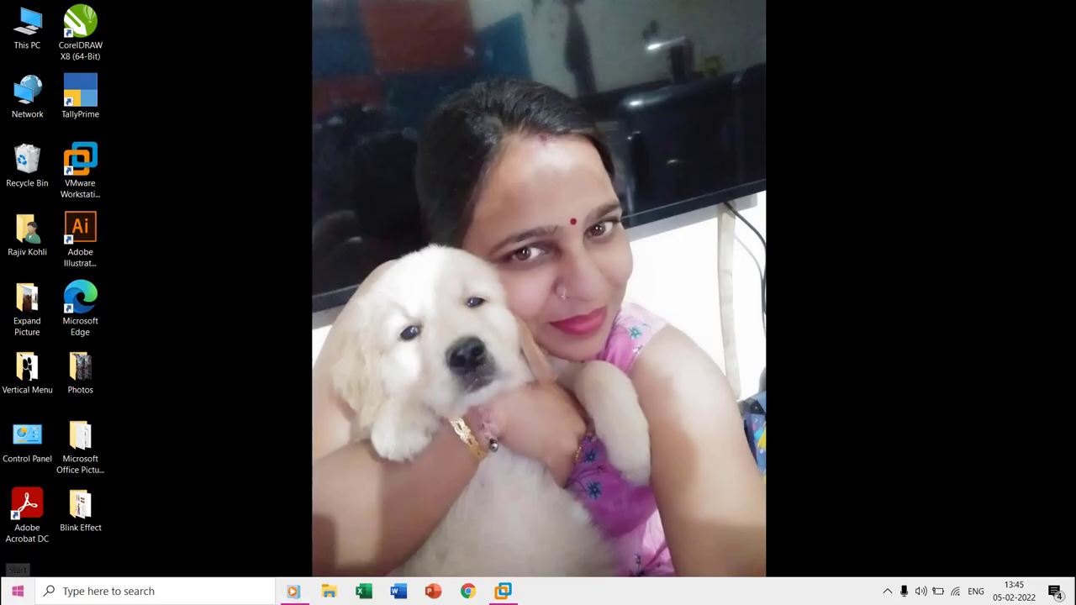
# Step: Drag Picture Manager from Start's Recently added list into the Utilities tiles and launch it
pyautogui.press('super')
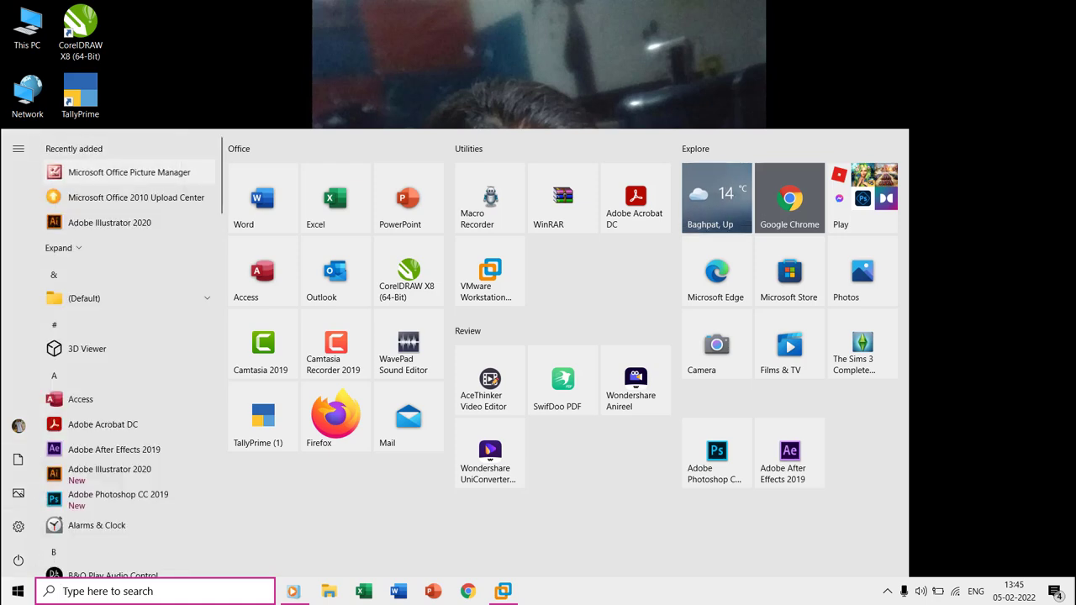
pyautogui.press('Menu')
pyautogui.press('Escape')
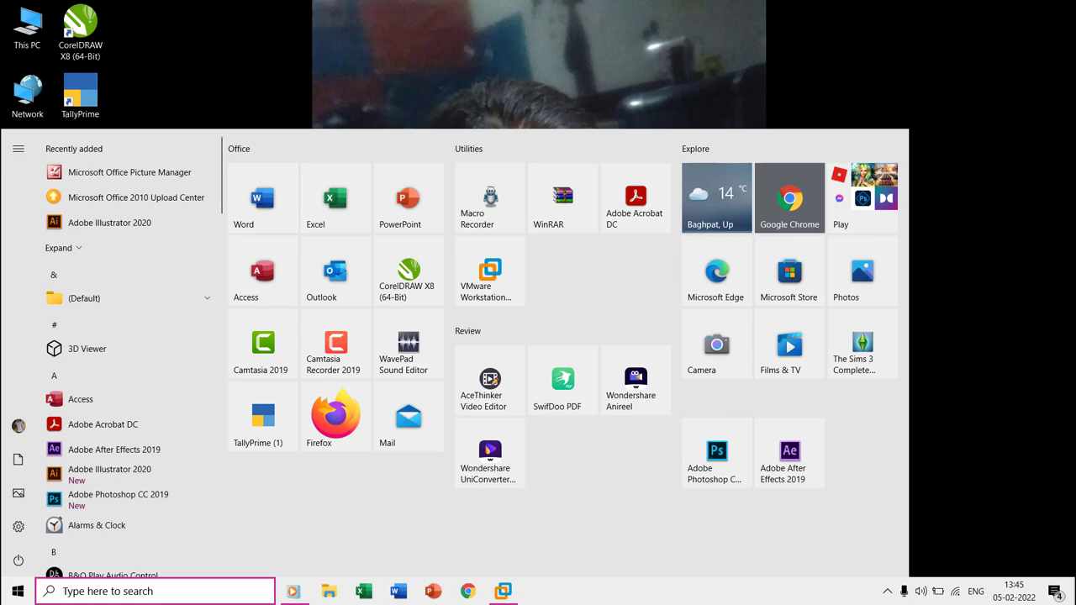
pyautogui.moveTo(863, 453); pyautogui.dragTo(562, 269)
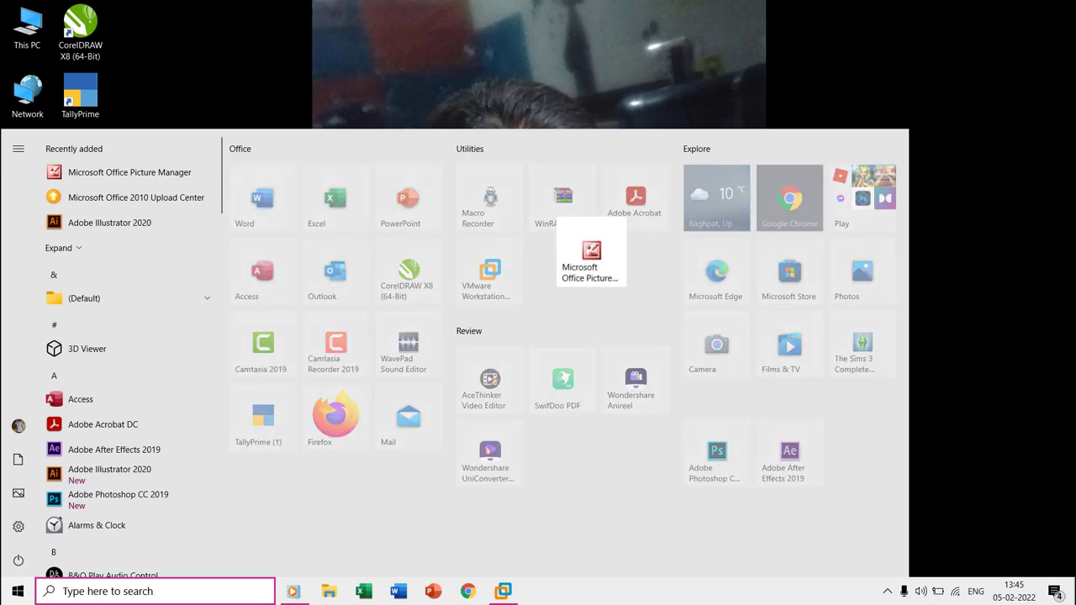
pyautogui.press('Escape')
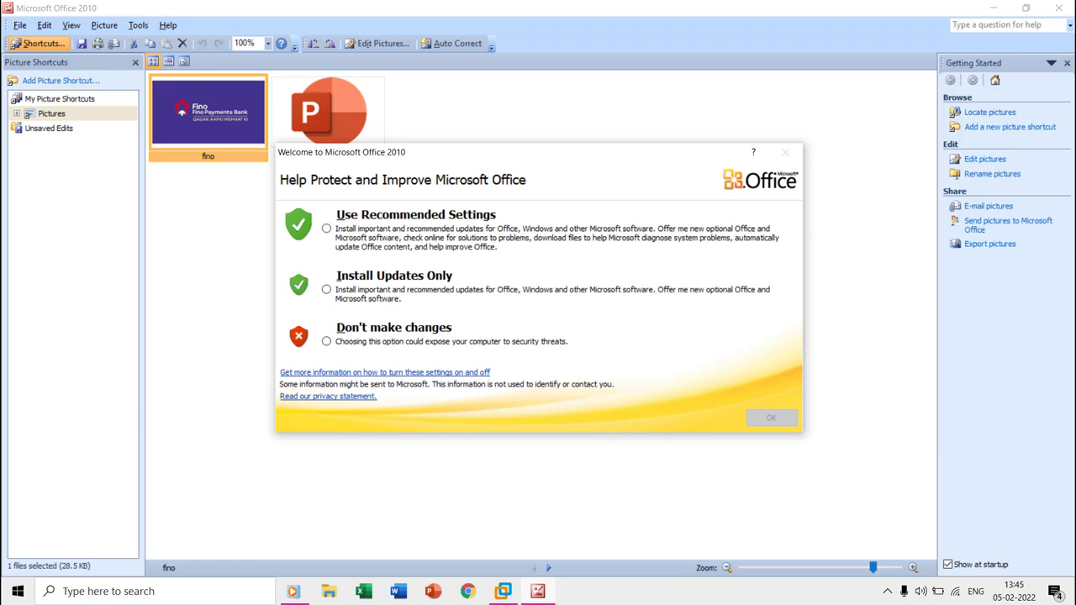
# Step: Choose 'Don't make changes', view fino as a single enlarged picture, and show Edit Pictures
pyautogui.hotkey('alt', 'd')
pyautogui.press('Return')
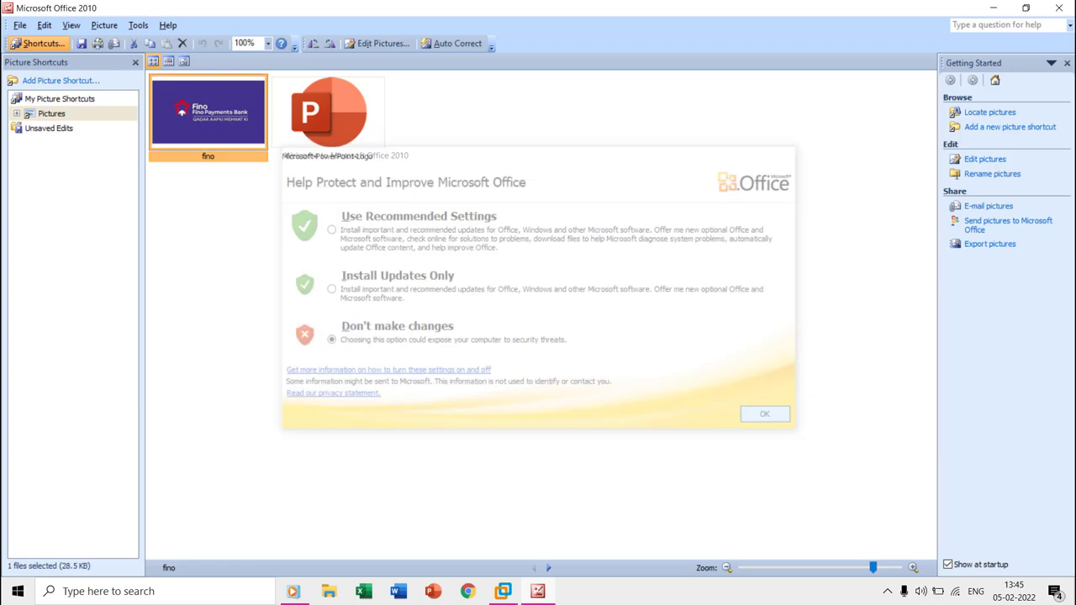
pyautogui.press('Return')
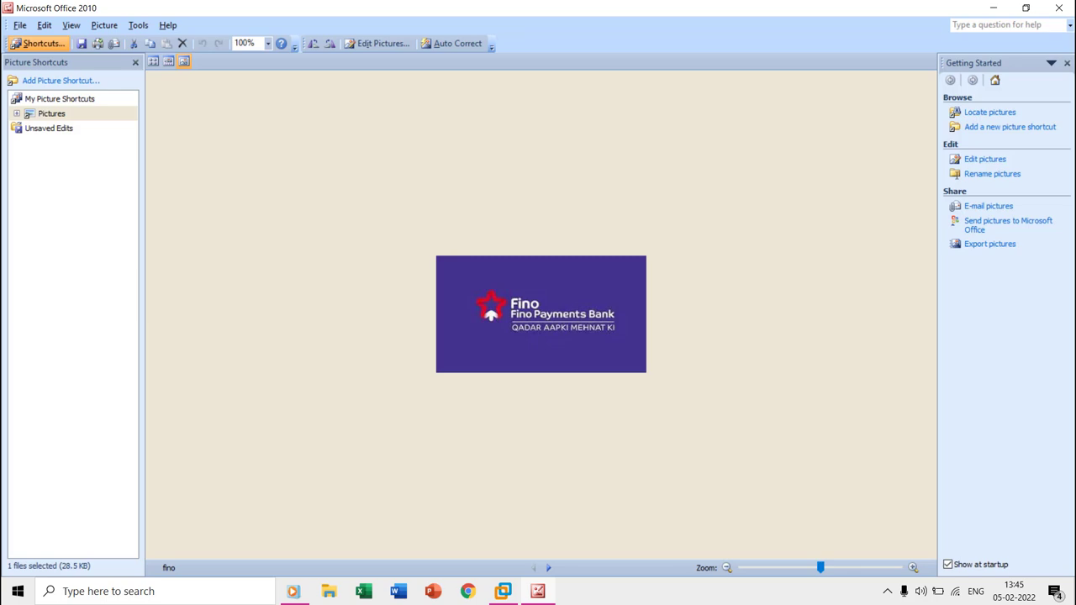
pyautogui.click(985, 159)
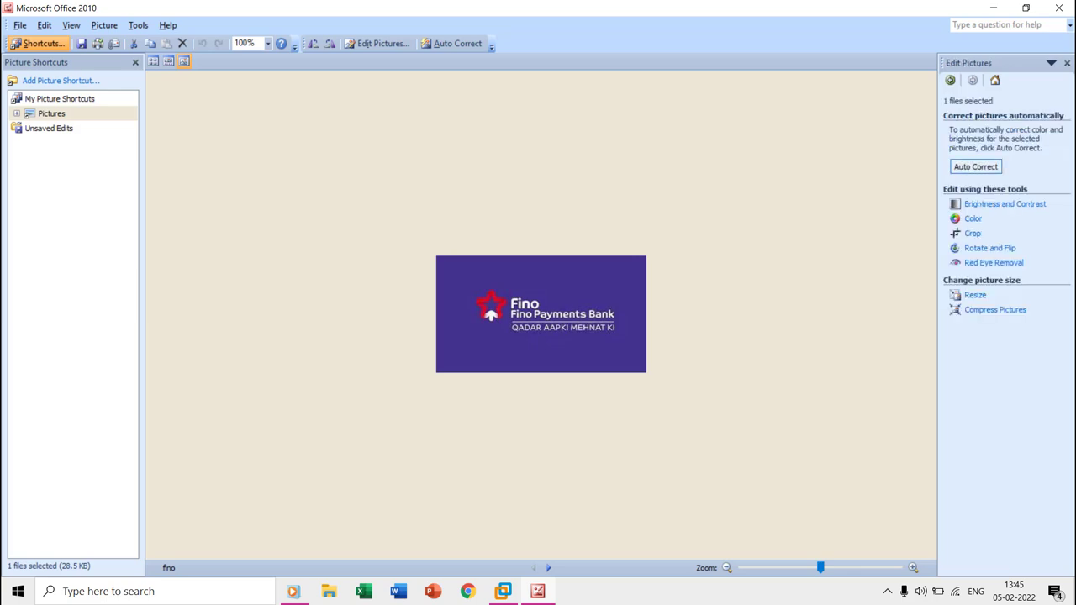